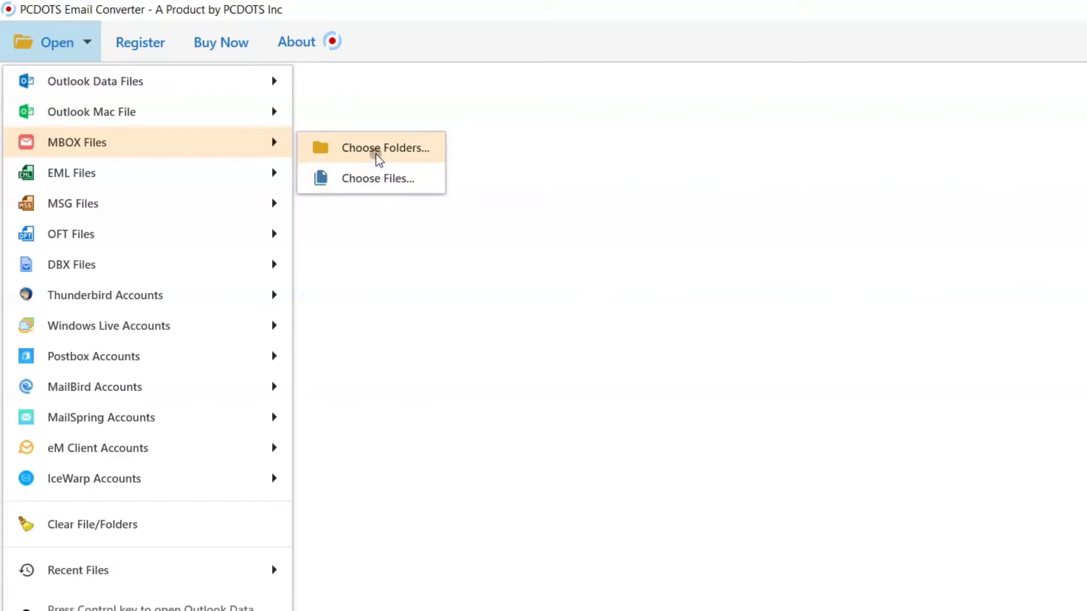
# - Load the Mailbox 1 folder of MBOX files from the Mbox directory
pyautogui.click(376, 148)
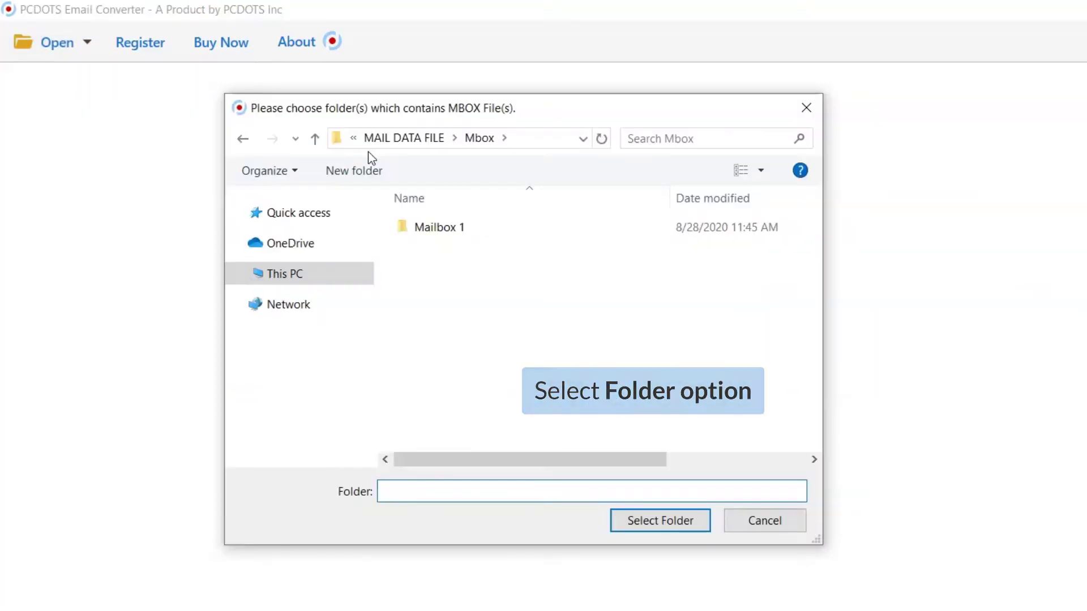
pyautogui.click(425, 230)
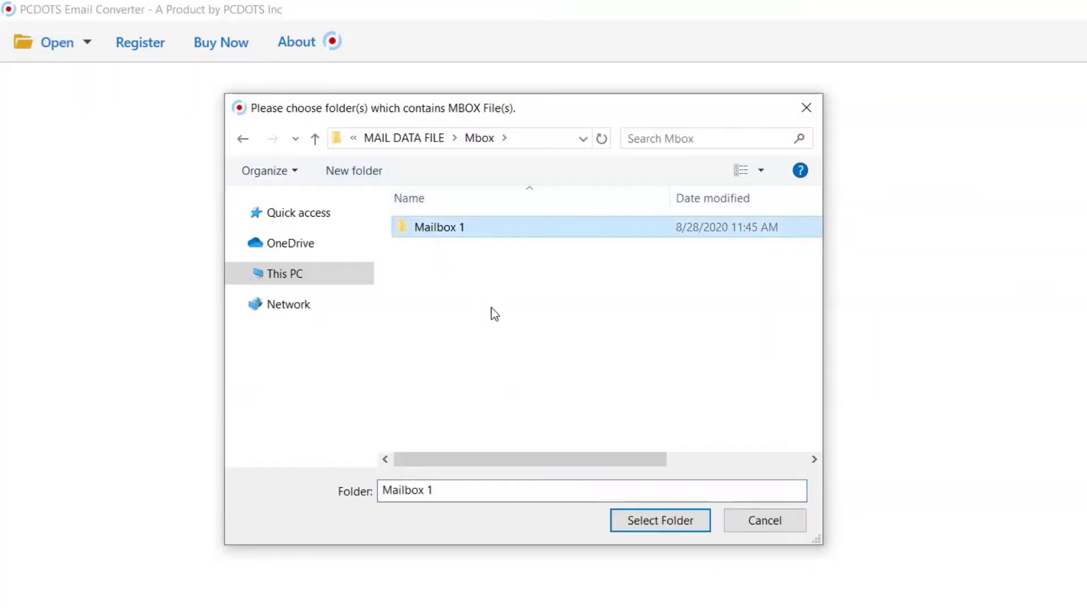
pyautogui.click(650, 525)
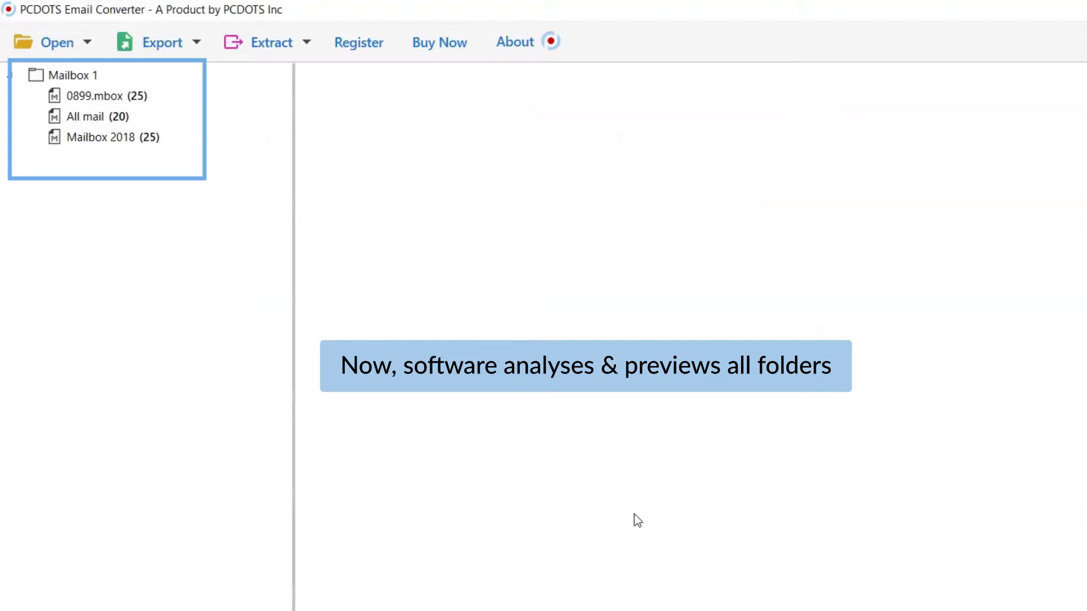
# - Preview the Mailbox 2018 and All mail messages, including the "Fwd: Reminder: Finish your setup" email and the options for its PDF attachment
pyautogui.click(131, 140)
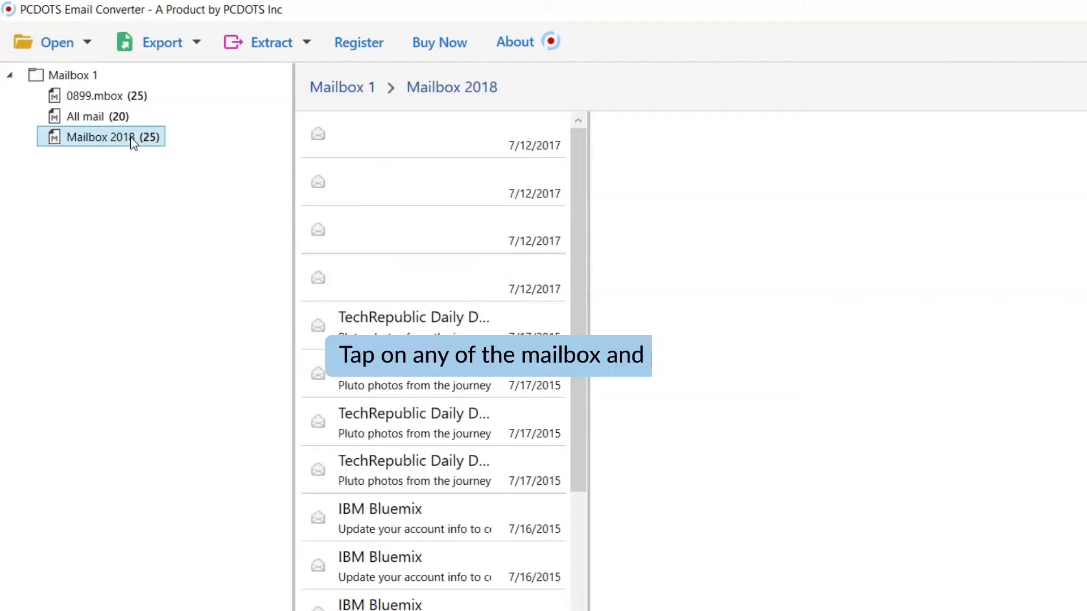
pyautogui.click(77, 120)
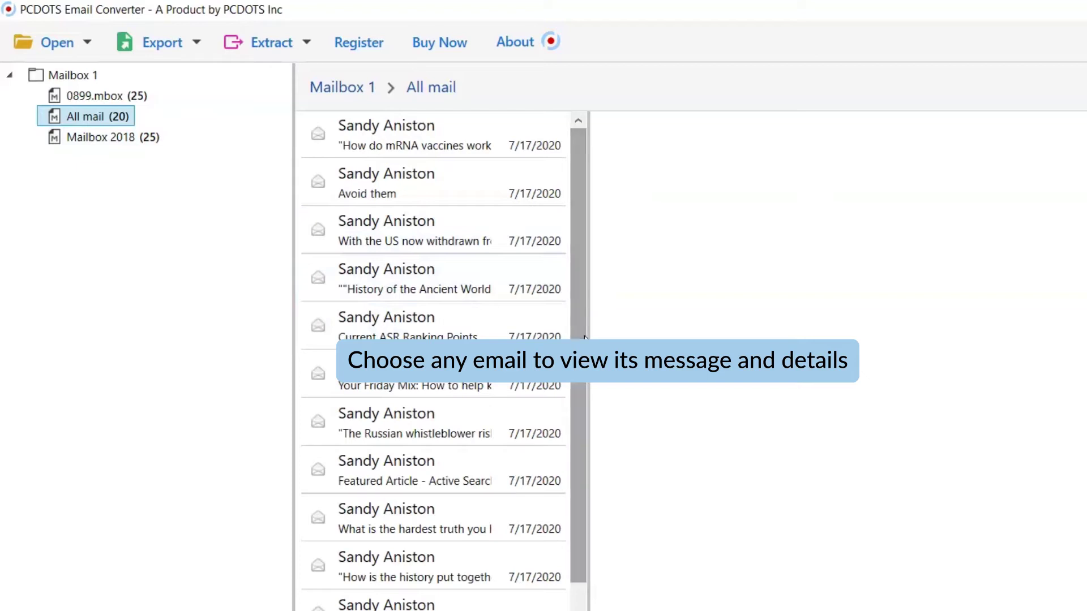
pyautogui.moveTo(584, 337); pyautogui.dragTo(575, 575)
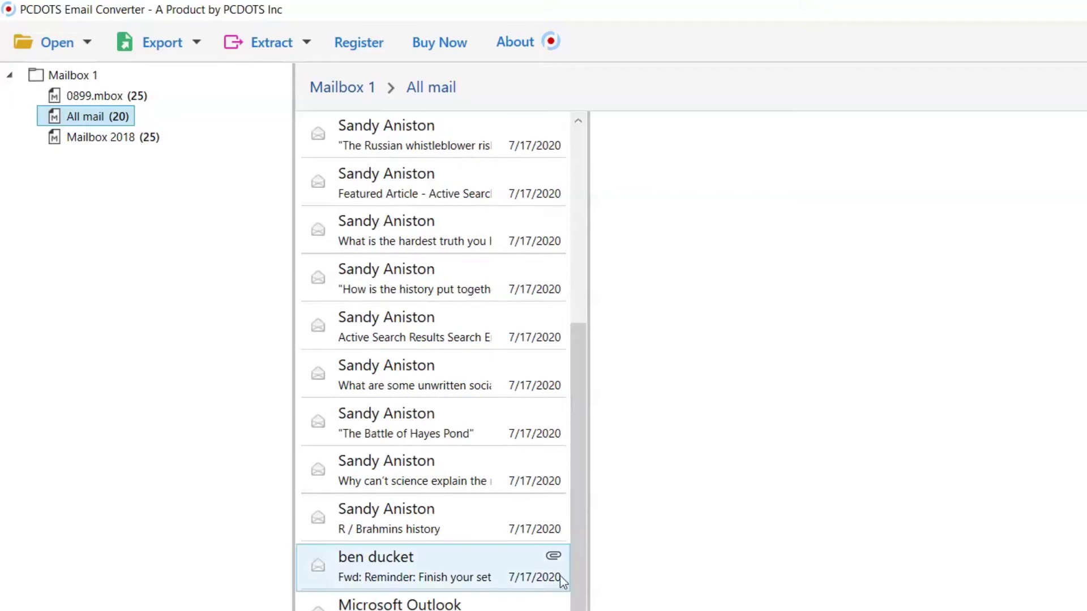
pyautogui.click(471, 565)
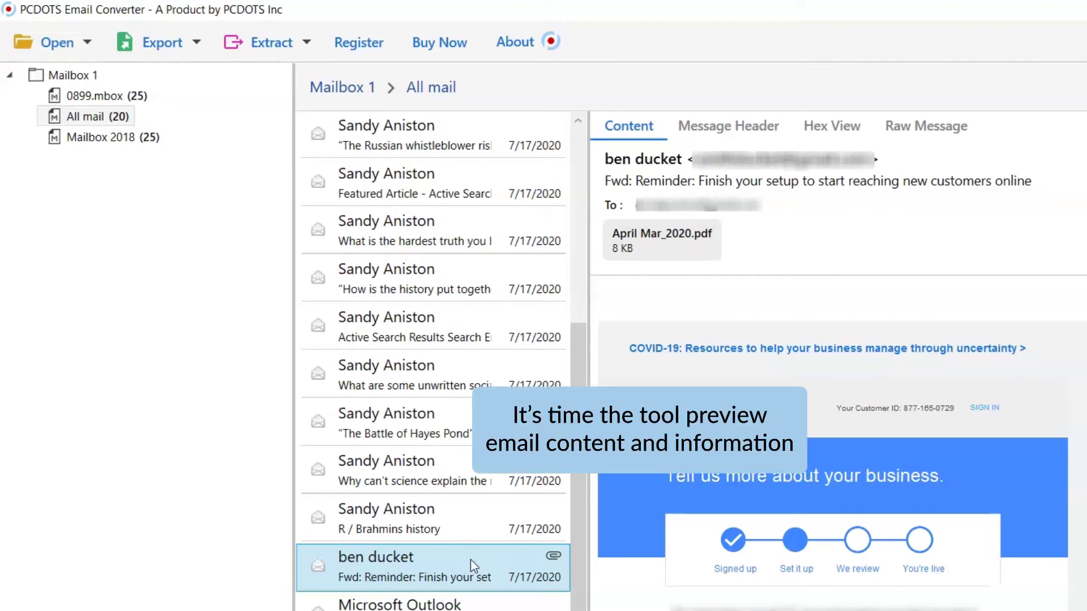
pyautogui.rightClick(672, 249)
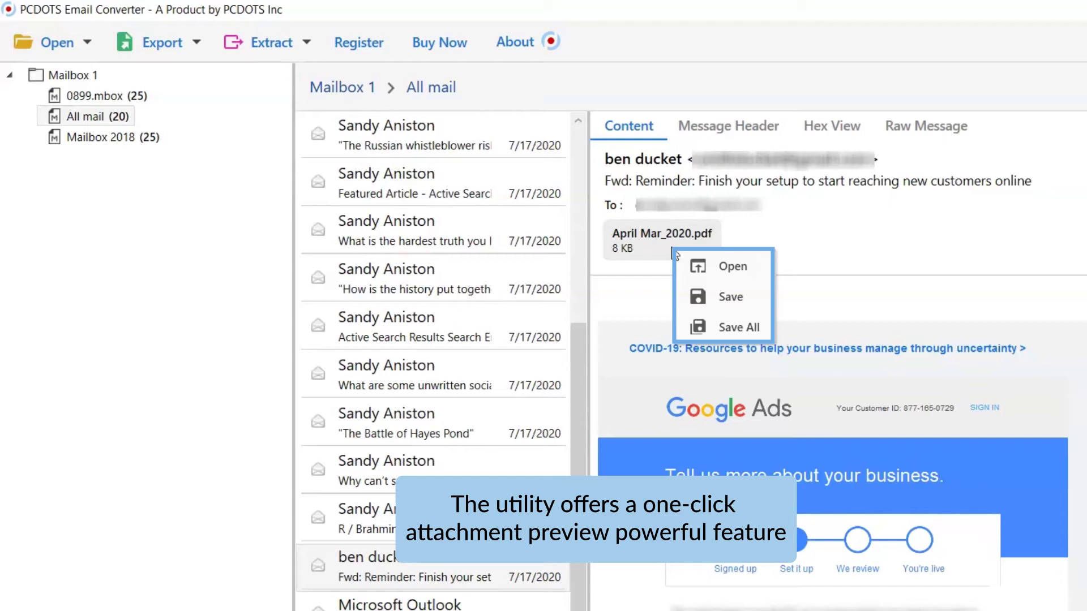
pyautogui.click(683, 330)
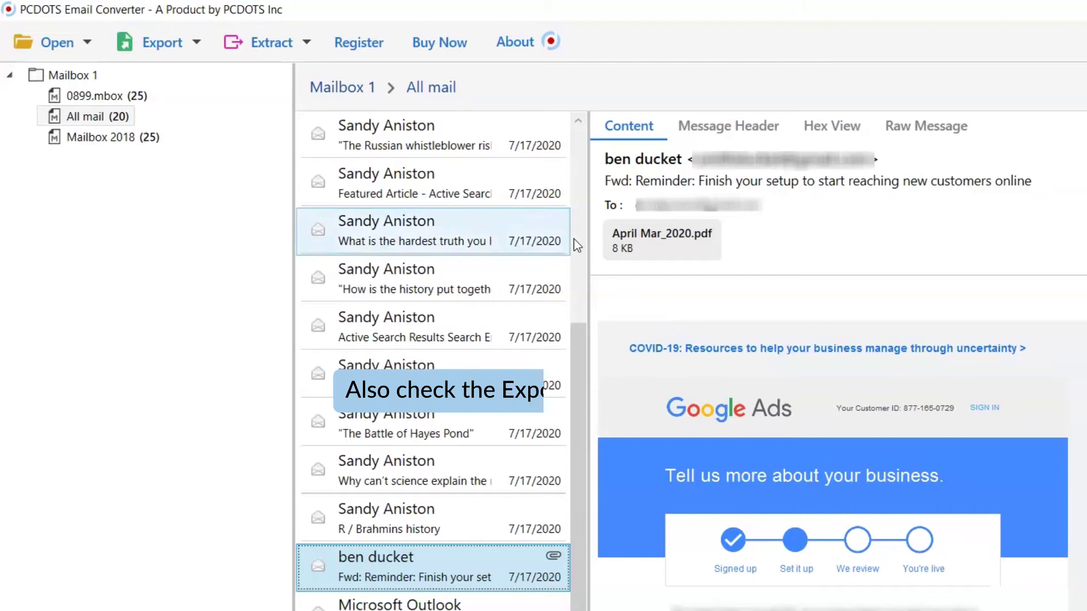
# - Review the available export and extract options and choose Office 365 as the export target
pyautogui.click(195, 43)
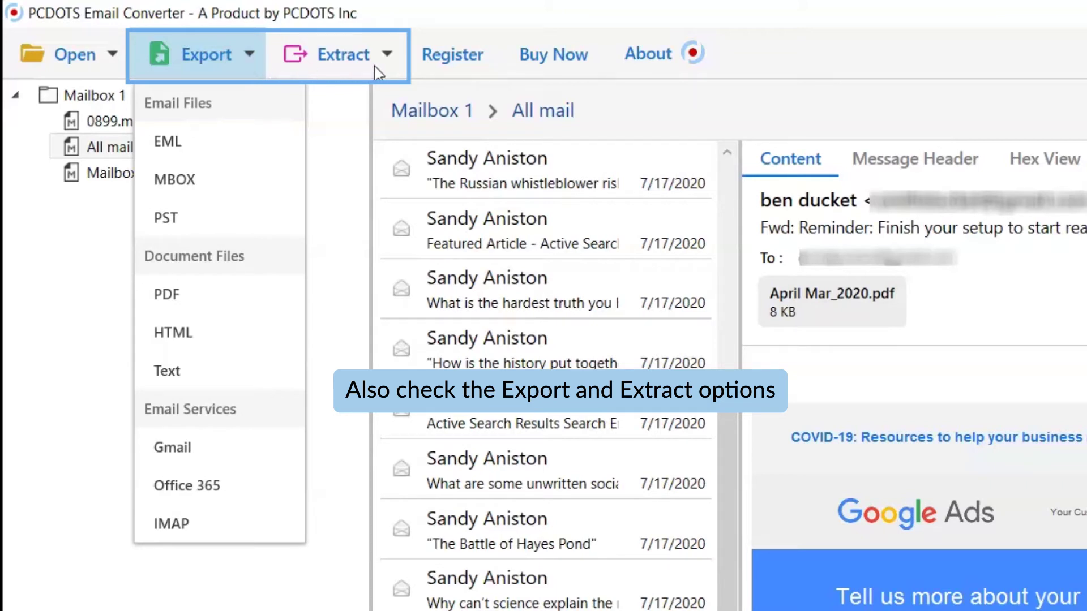
pyautogui.click(389, 66)
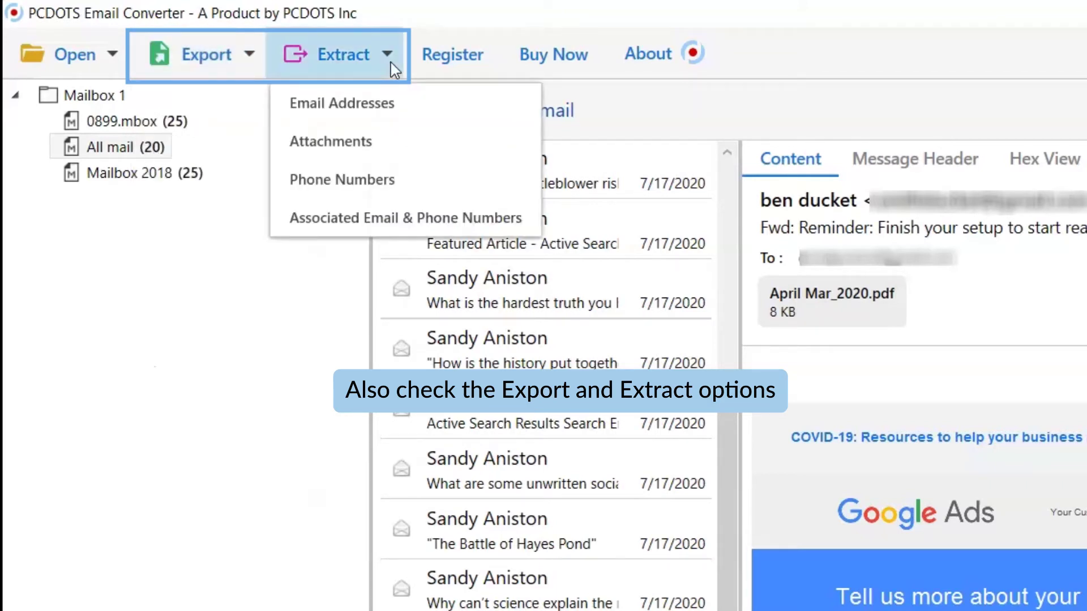
pyautogui.click(253, 75)
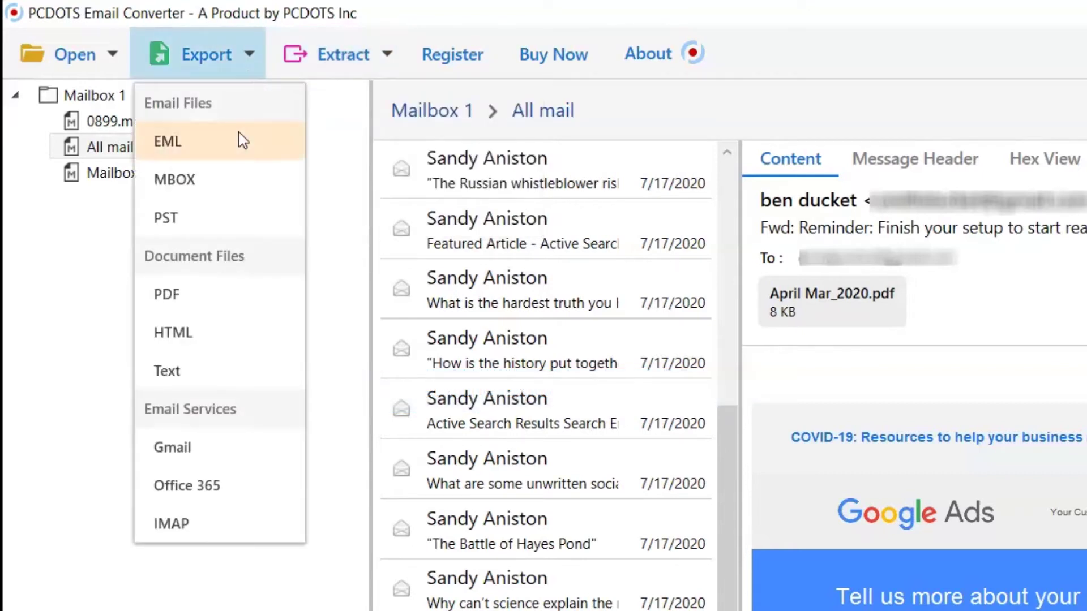
pyautogui.click(248, 491)
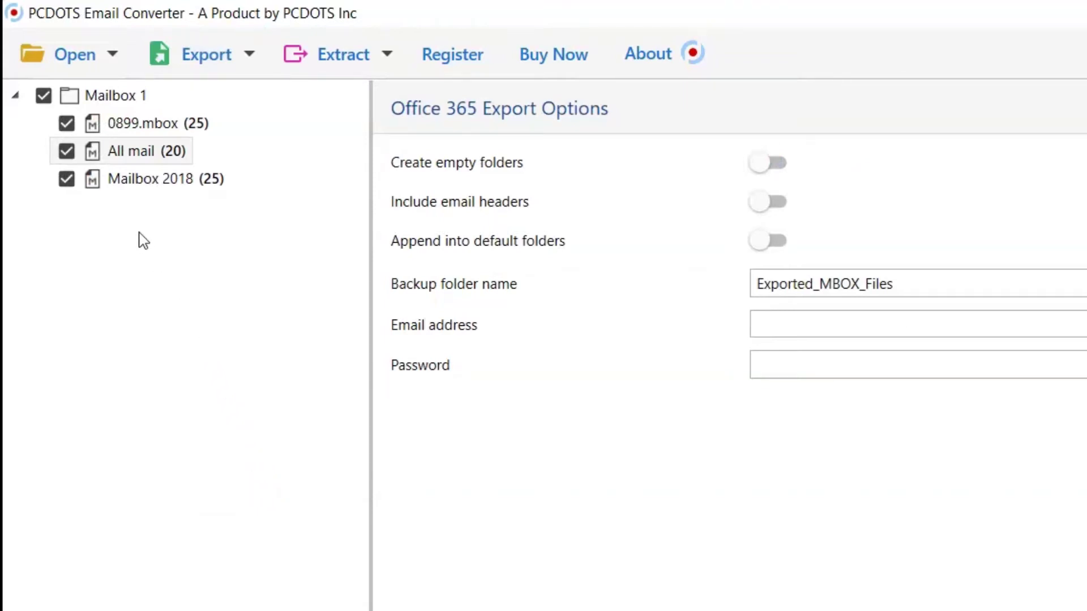
# - Limit the export selection to Mailbox 2018, excluding 0899.mbox and All mail
pyautogui.click(70, 128)
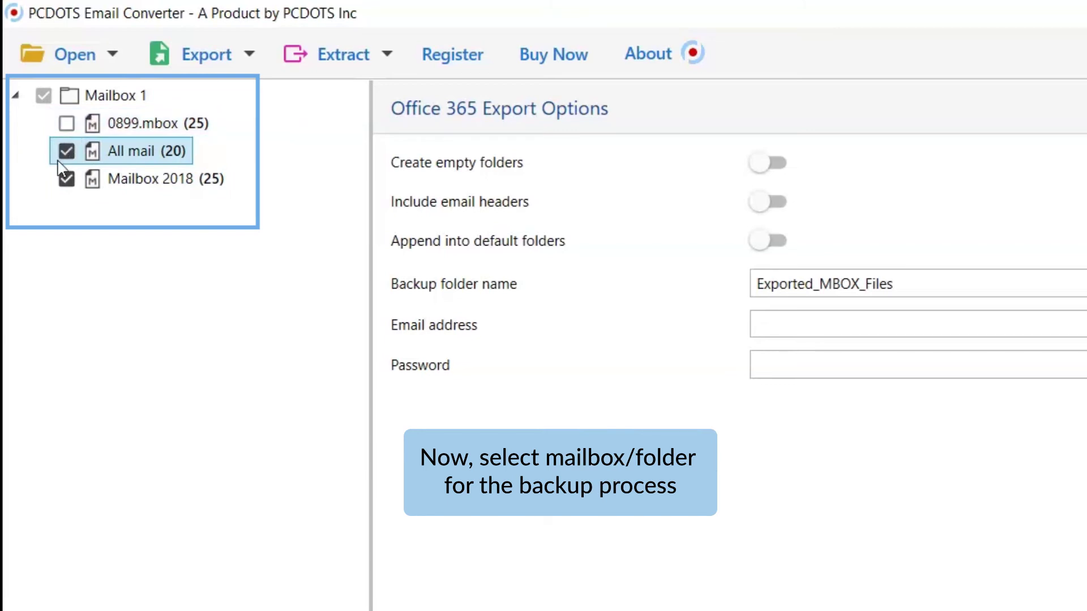
pyautogui.click(66, 151)
pyautogui.click(66, 178)
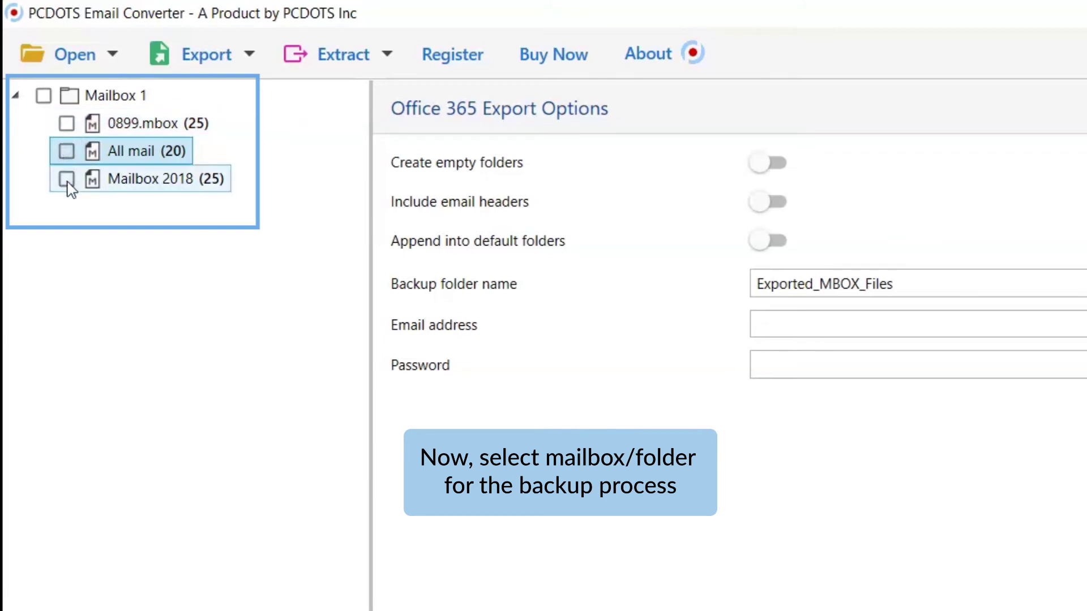
pyautogui.click(67, 180)
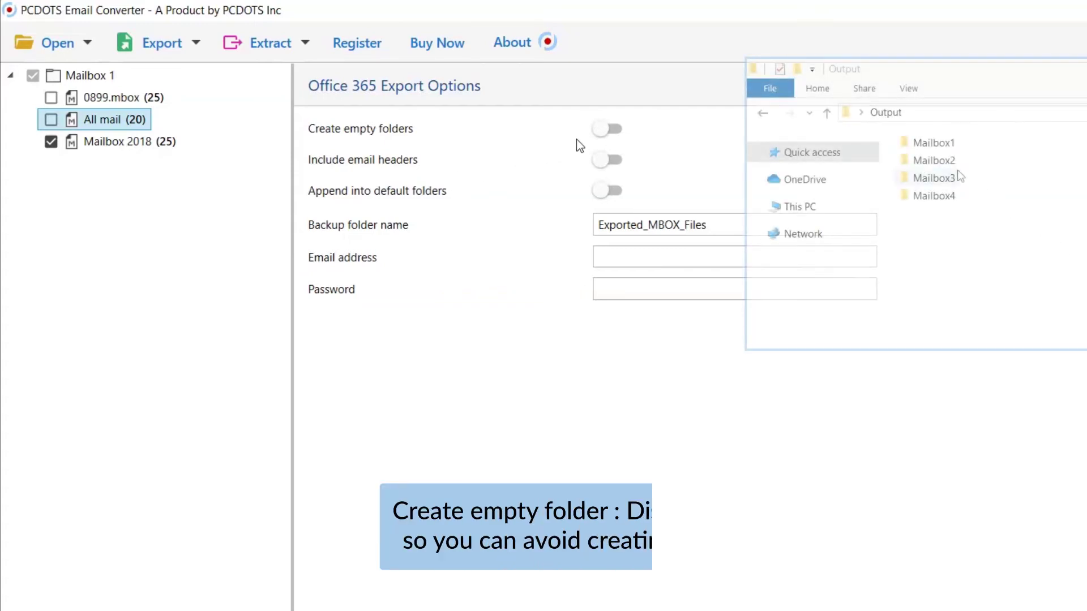
# - Try out the Create empty folders, Include email headers and Append into default folders options, returning each one to off
pyautogui.click(605, 132)
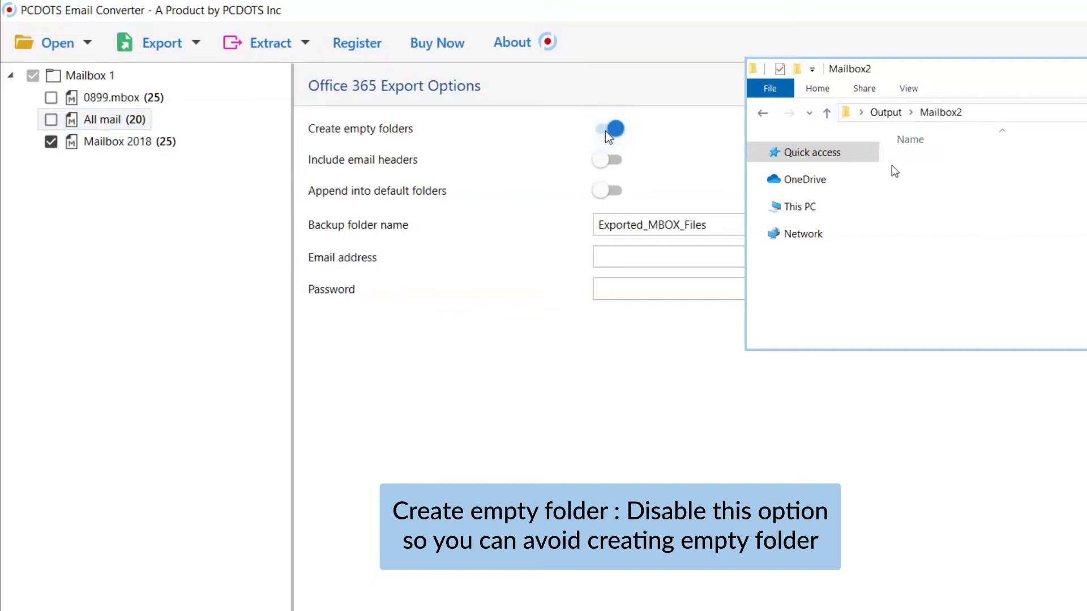
pyautogui.click(605, 131)
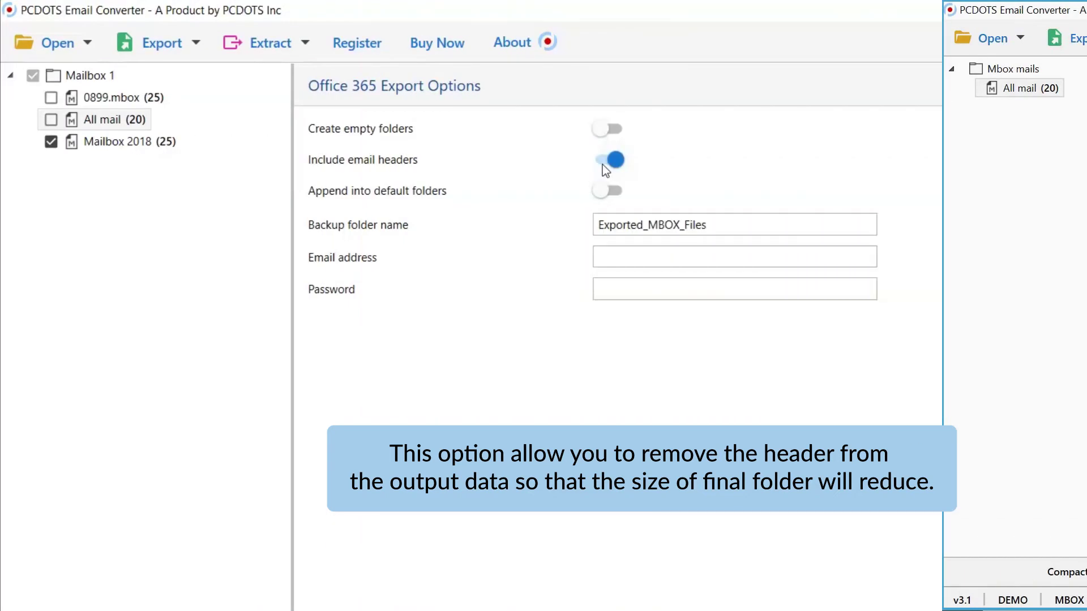
pyautogui.click(603, 162)
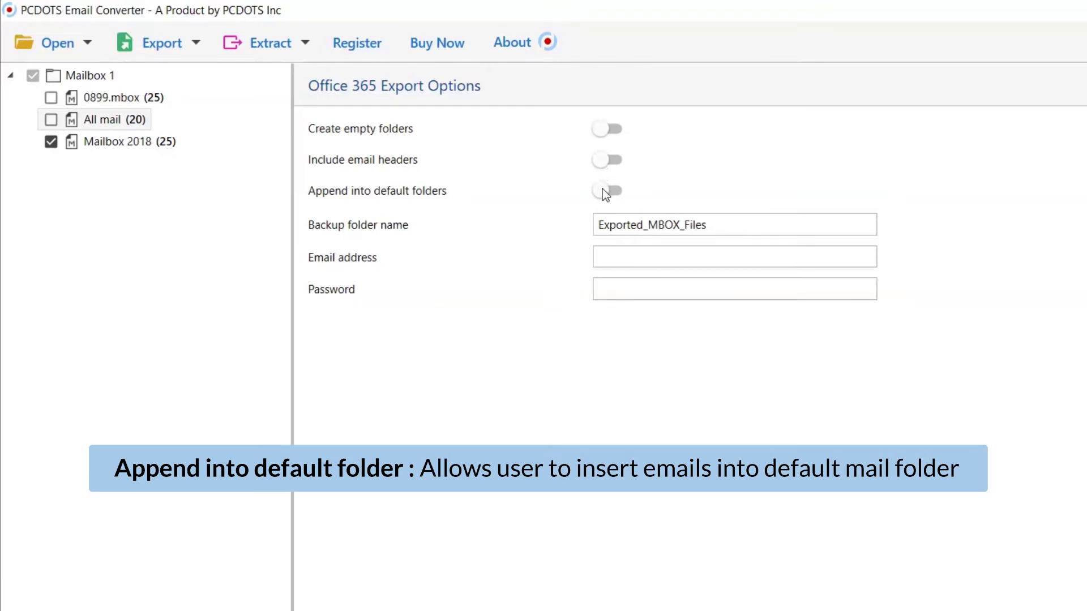
pyautogui.click(604, 192)
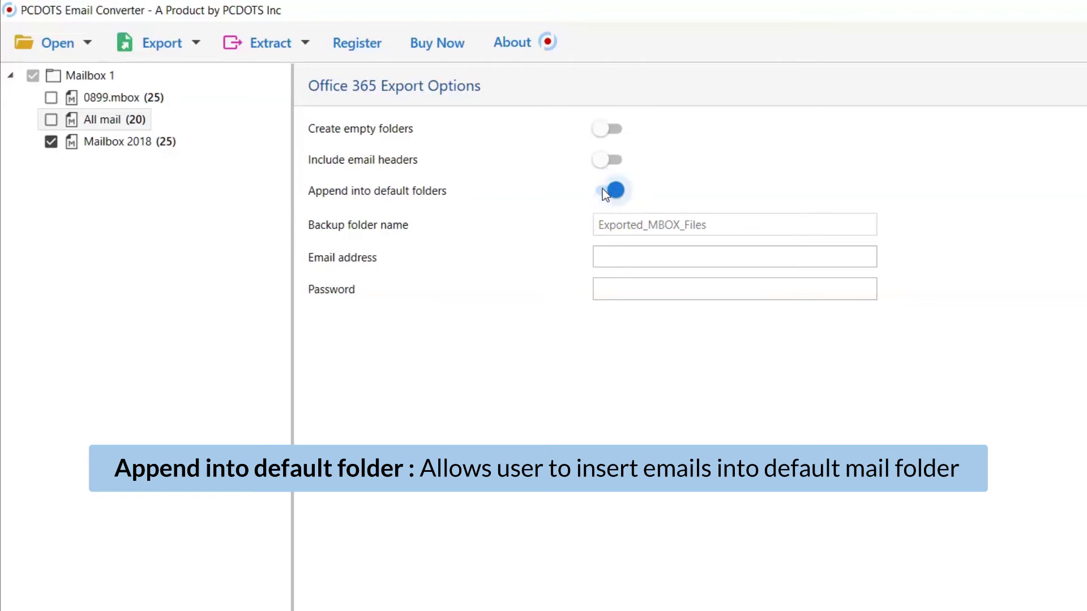
pyautogui.click(604, 191)
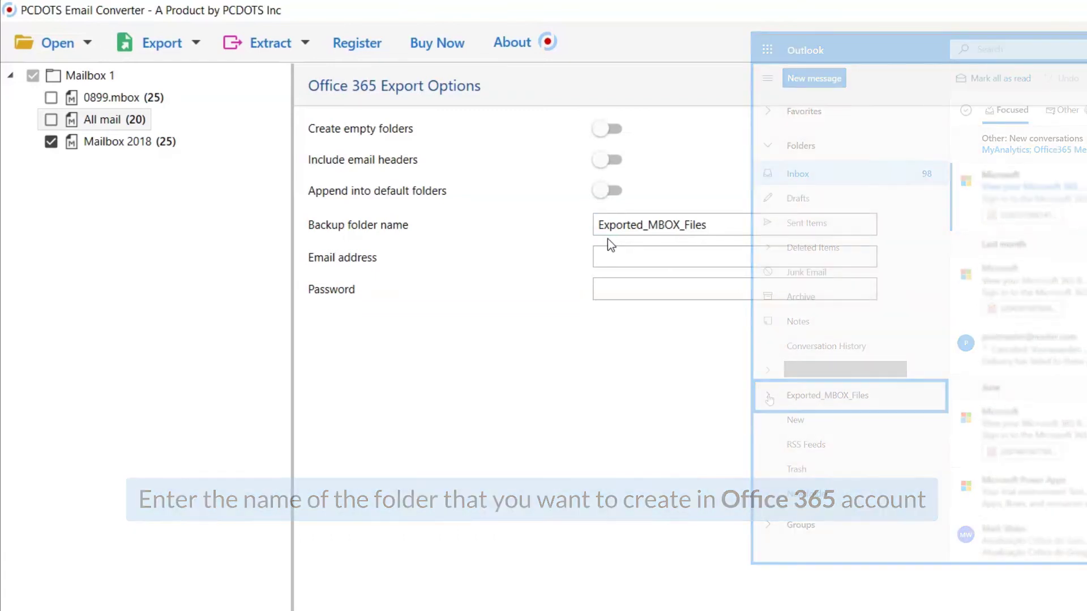
# - Enter the Office 365 account's email address and password in the export options
pyautogui.click(607, 256)
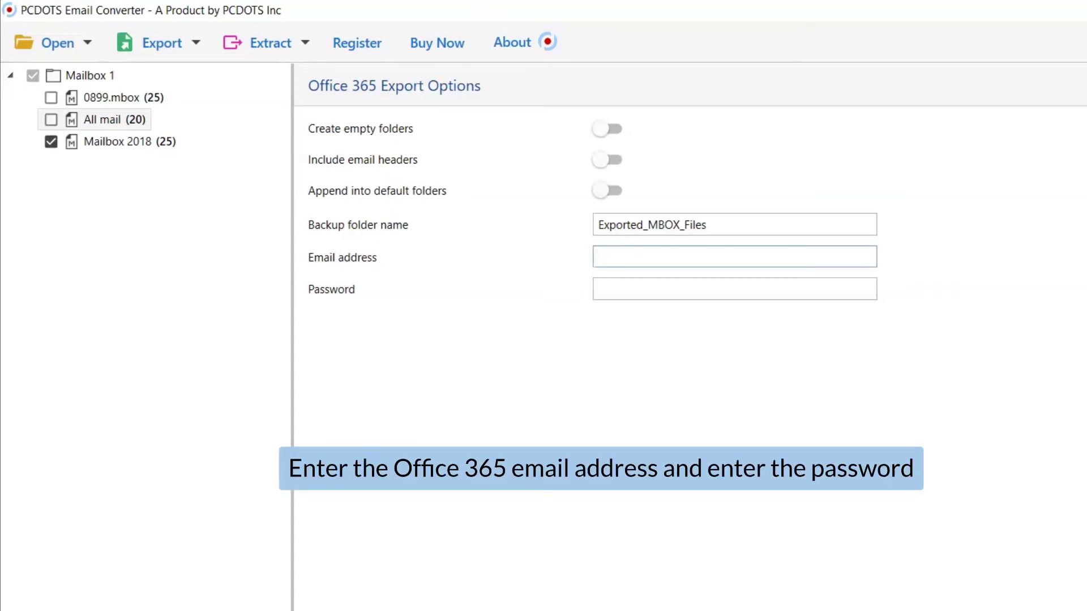
pyautogui.hotkey('ctrl', 'v')
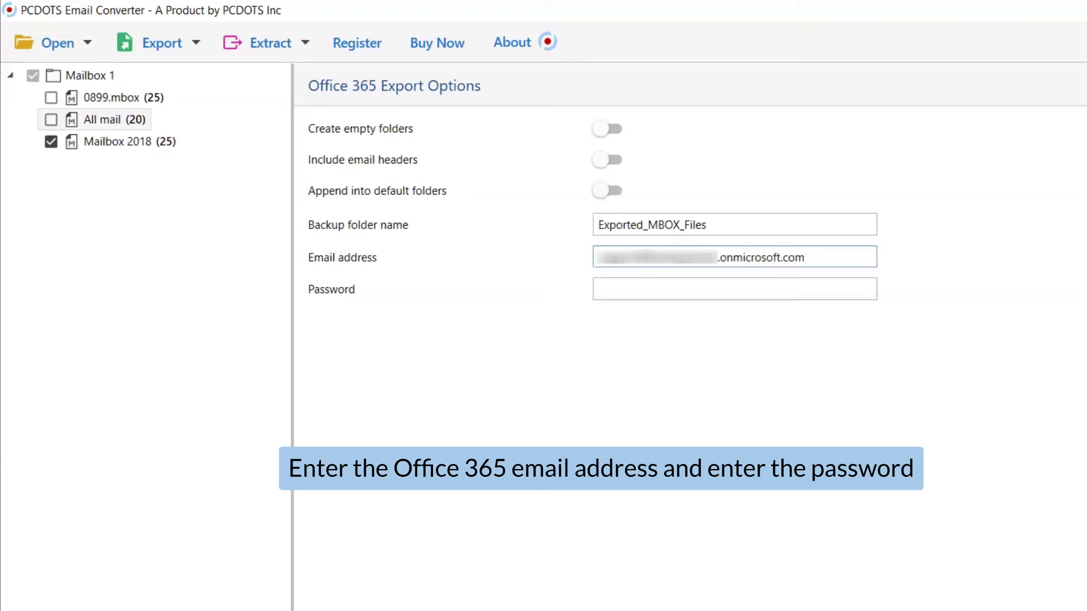
pyautogui.click(596, 289)
pyautogui.write('•••••••••••')
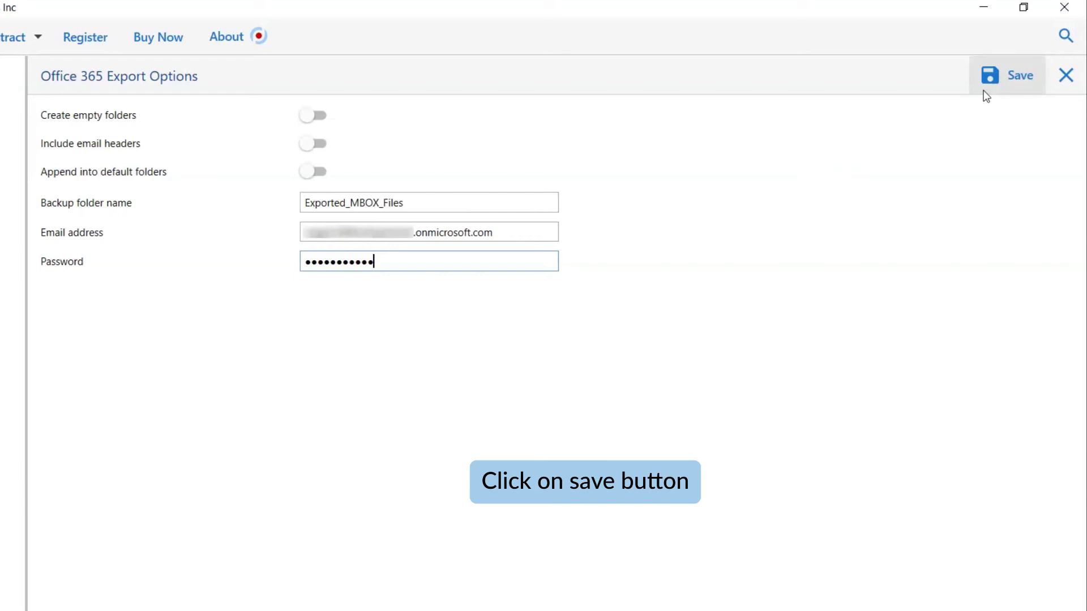
# - Export the selected mailbox to the Office 365 account and open that account in Outlook Mail
pyautogui.click(1013, 78)
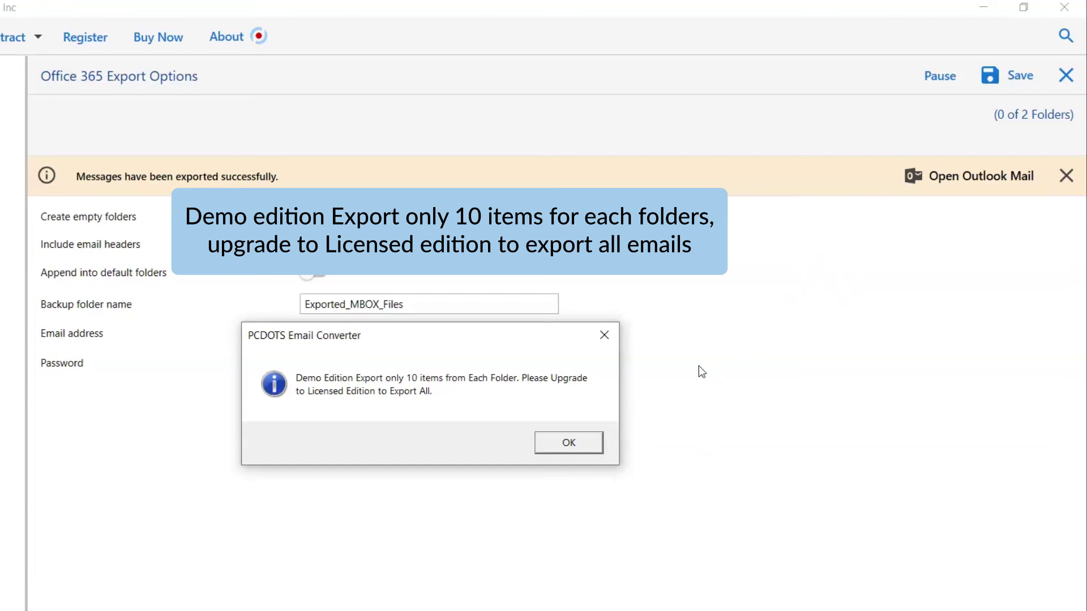
pyautogui.click(573, 451)
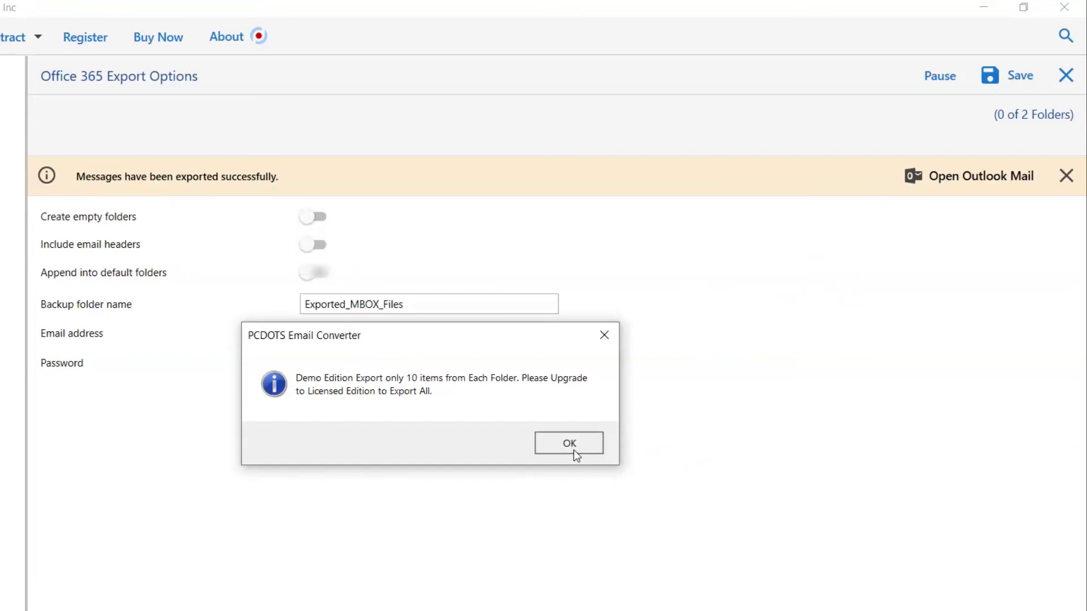
pyautogui.click(575, 453)
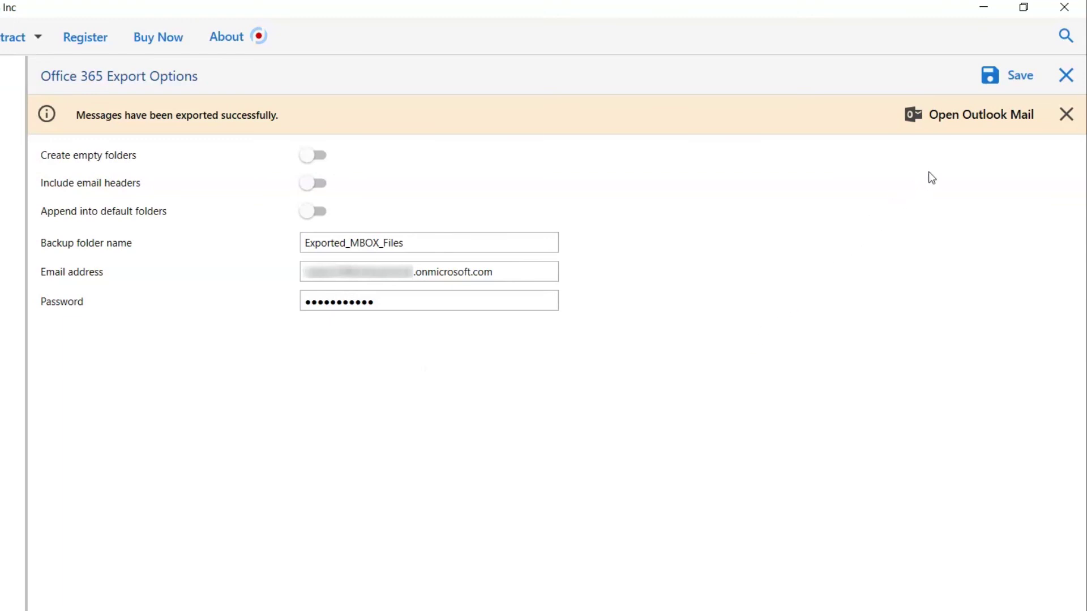
pyautogui.click(982, 135)
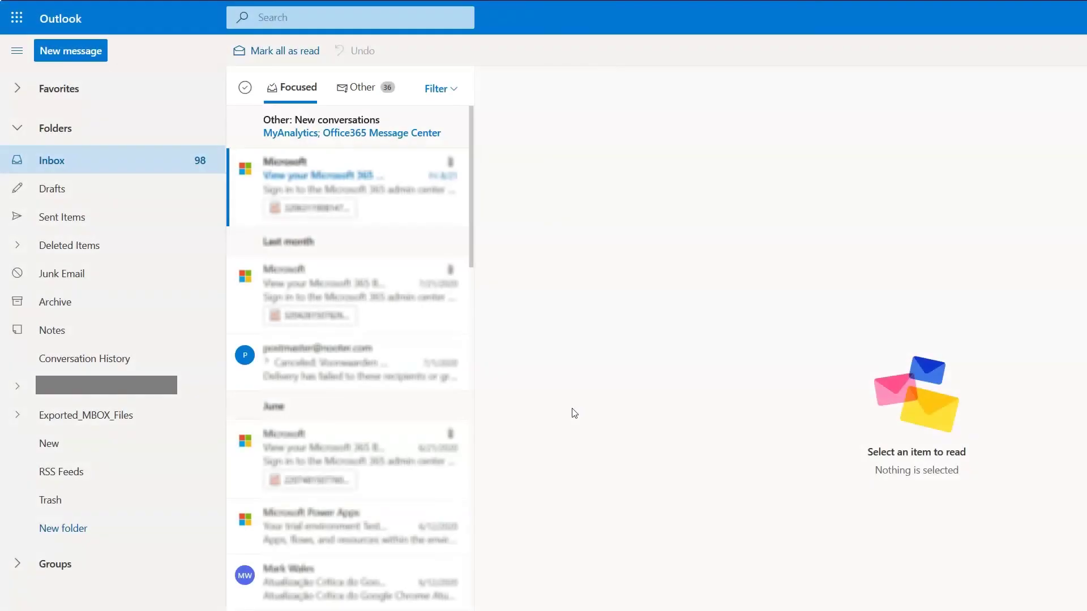